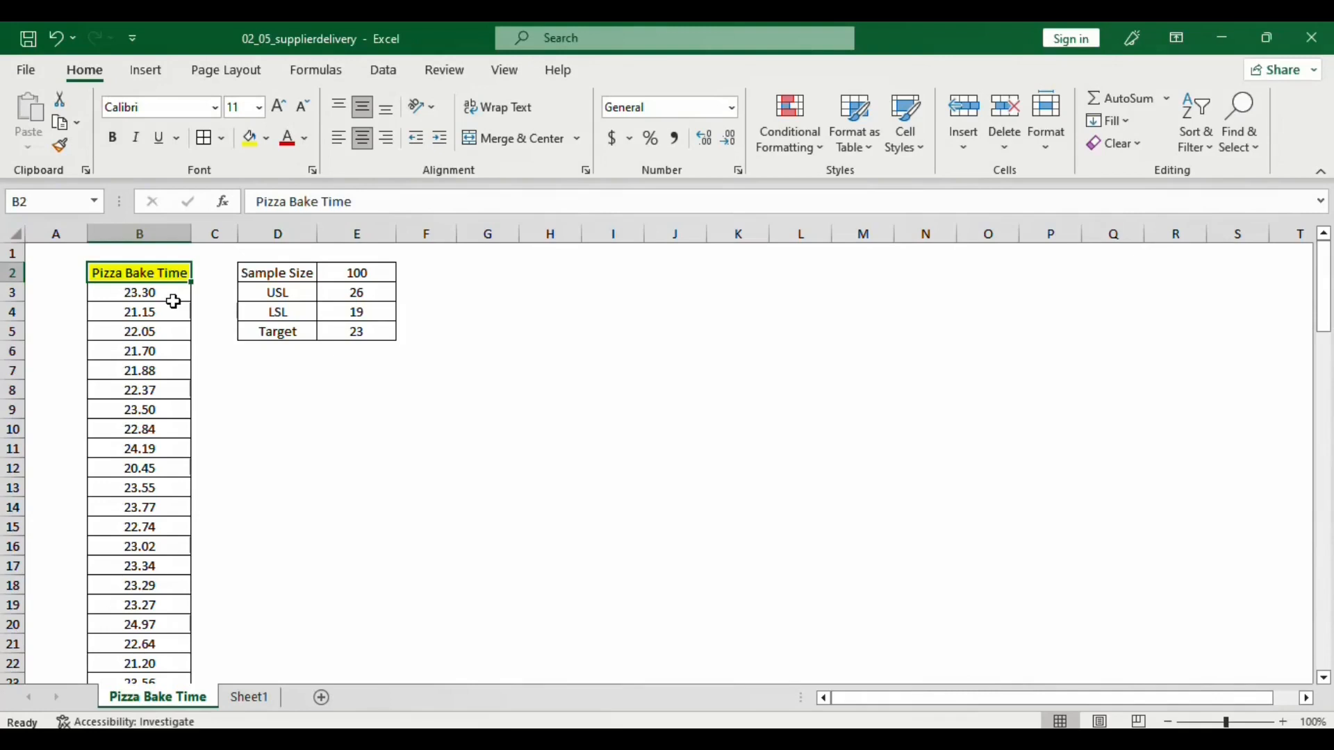
Examine the Pizza Bake Time measurements and the adjacent table of sample size, USL, LSL and target
{"action": "left_click", "coordinate": [175, 299]}
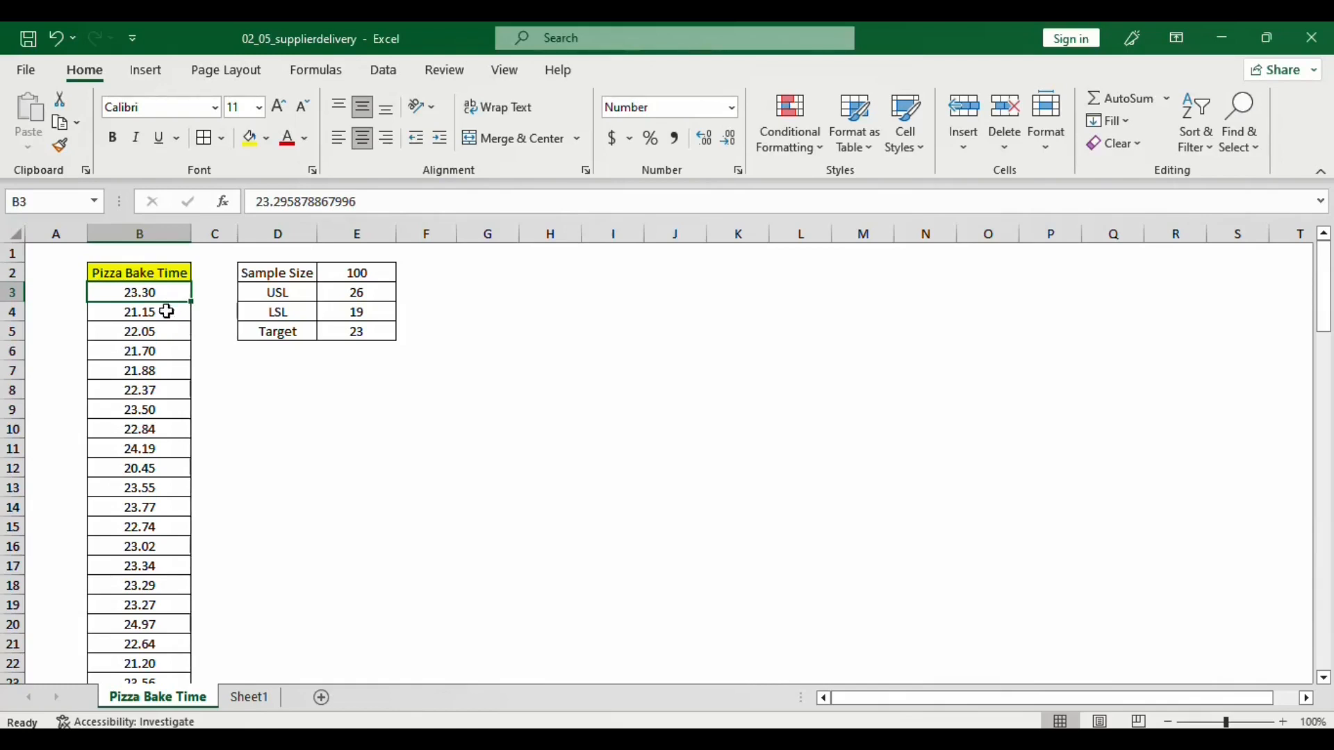
{"action": "left_click", "coordinate": [167, 313]}
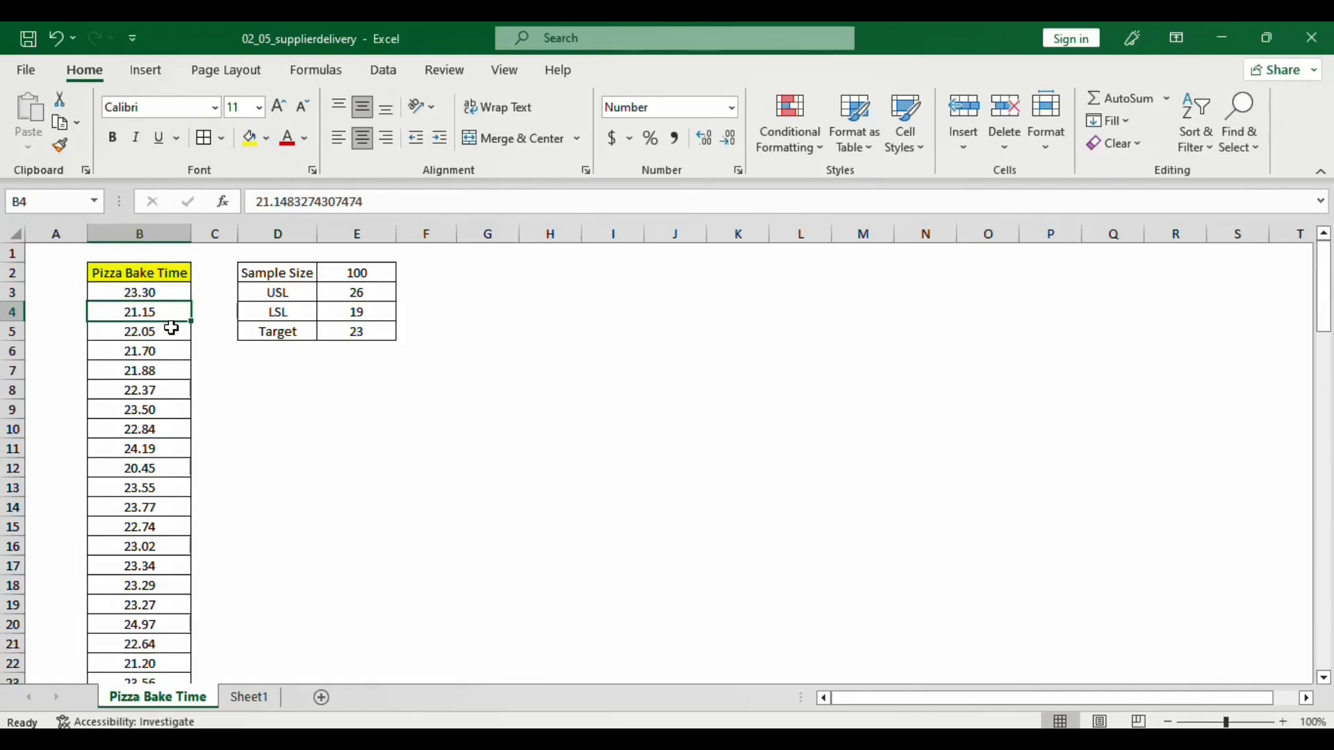
{"action": "scroll", "coordinate": [167, 334], "scroll_direction": "down", "scroll_amount": 18}
{"action": "scroll", "coordinate": [164, 360], "scroll_direction": "down", "scroll_amount": 10}
{"action": "scroll", "coordinate": [161, 357], "scroll_direction": "up", "scroll_amount": 13}
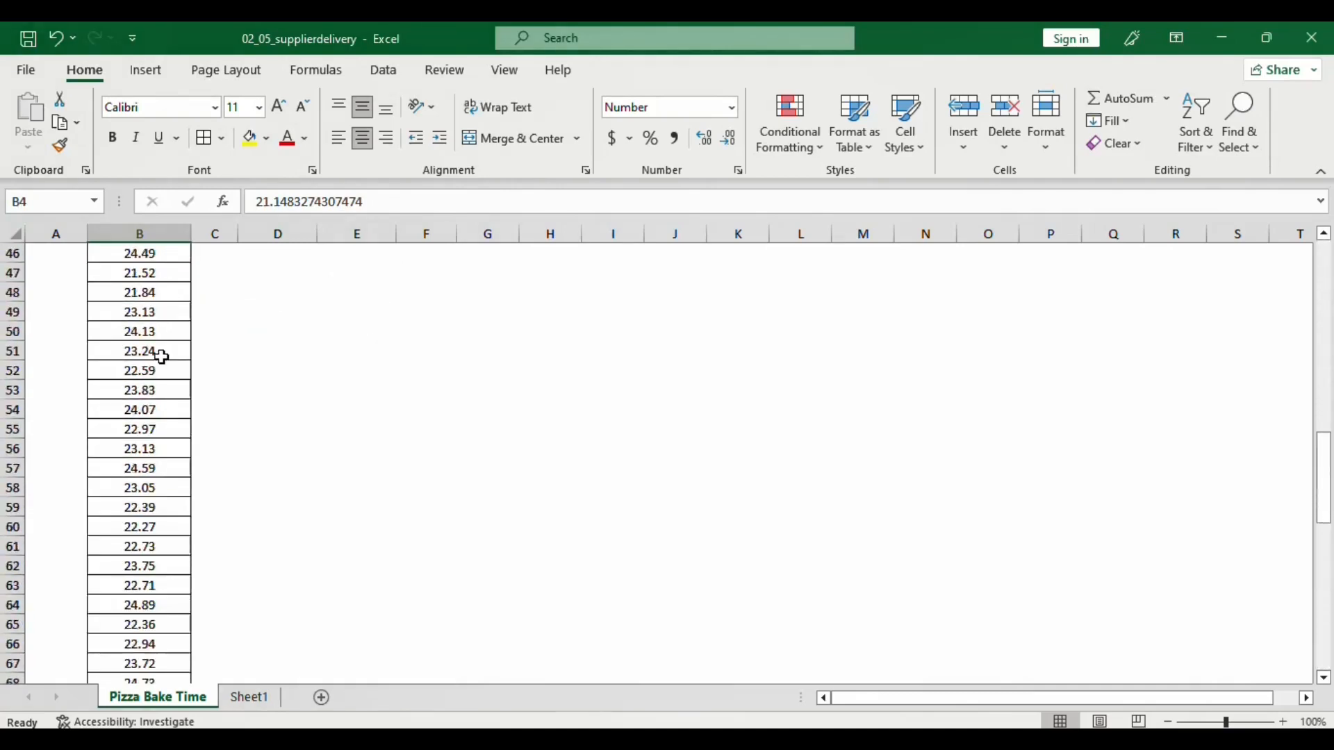
{"action": "scroll", "coordinate": [161, 357], "scroll_direction": "up", "scroll_amount": 15}
{"action": "left_click_drag", "start_coordinate": [281, 272], "coordinate": [375, 277]}
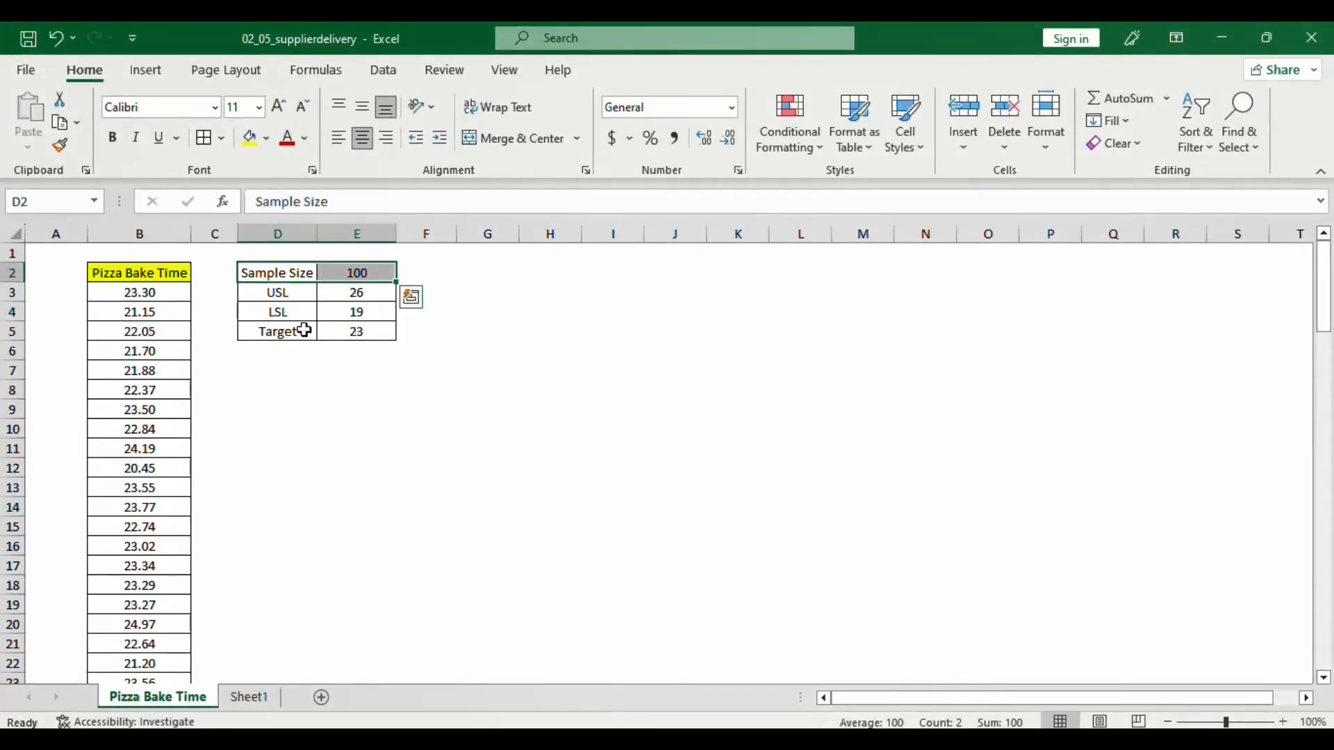
{"action": "left_click_drag", "start_coordinate": [296, 293], "coordinate": [342, 292]}
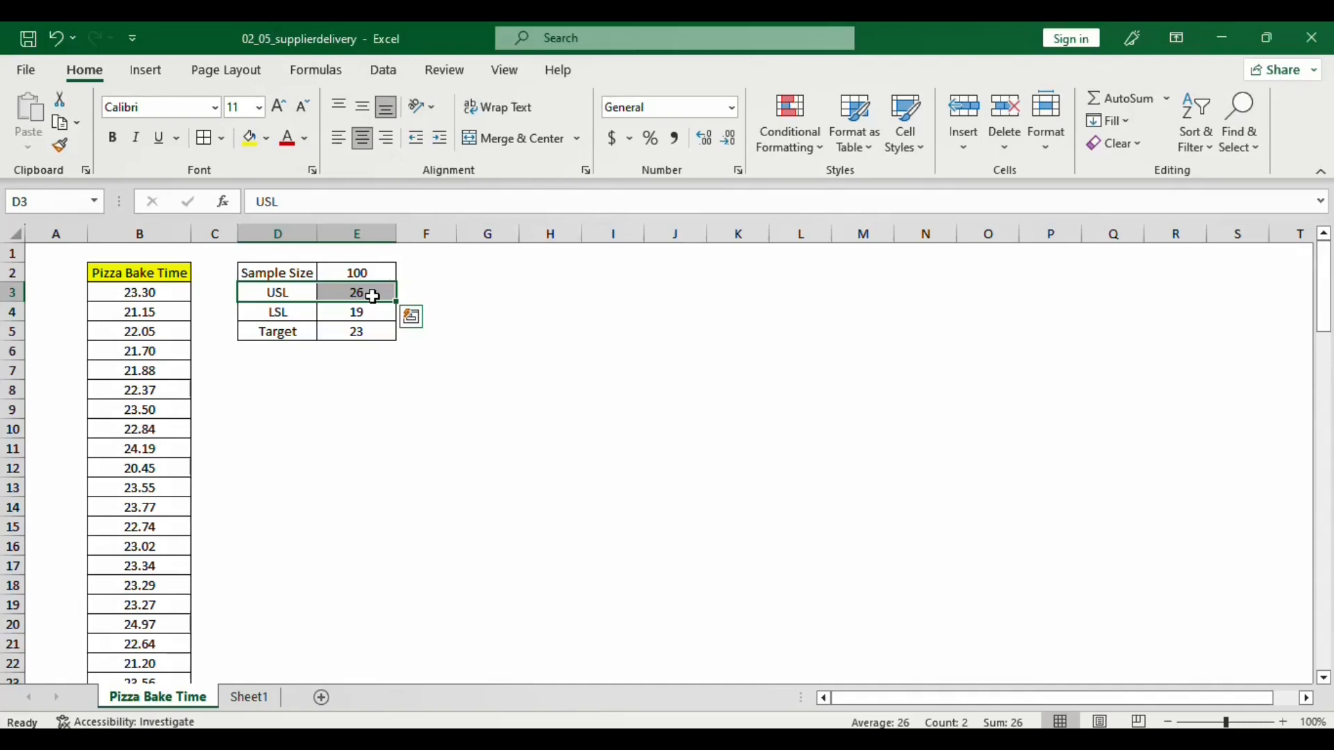
{"action": "left_click_drag", "start_coordinate": [303, 310], "coordinate": [344, 316]}
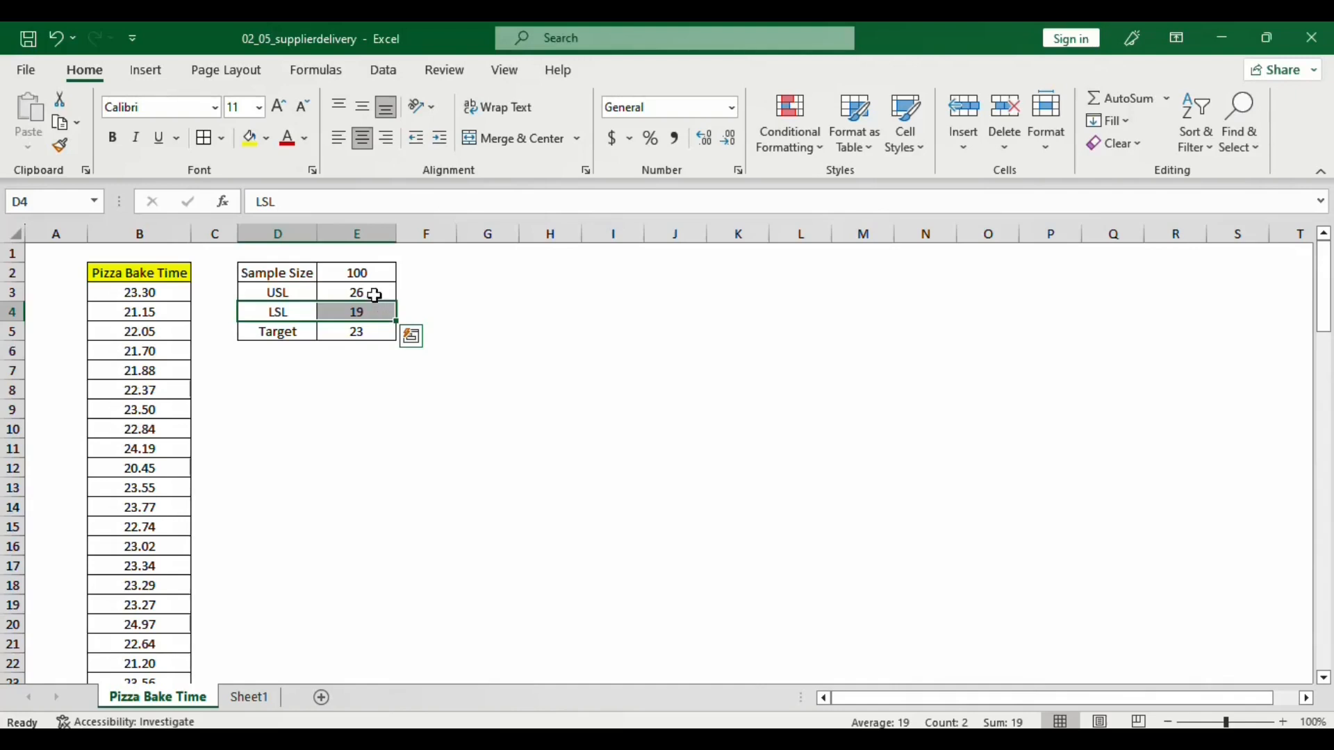
{"action": "left_click", "coordinate": [373, 336]}
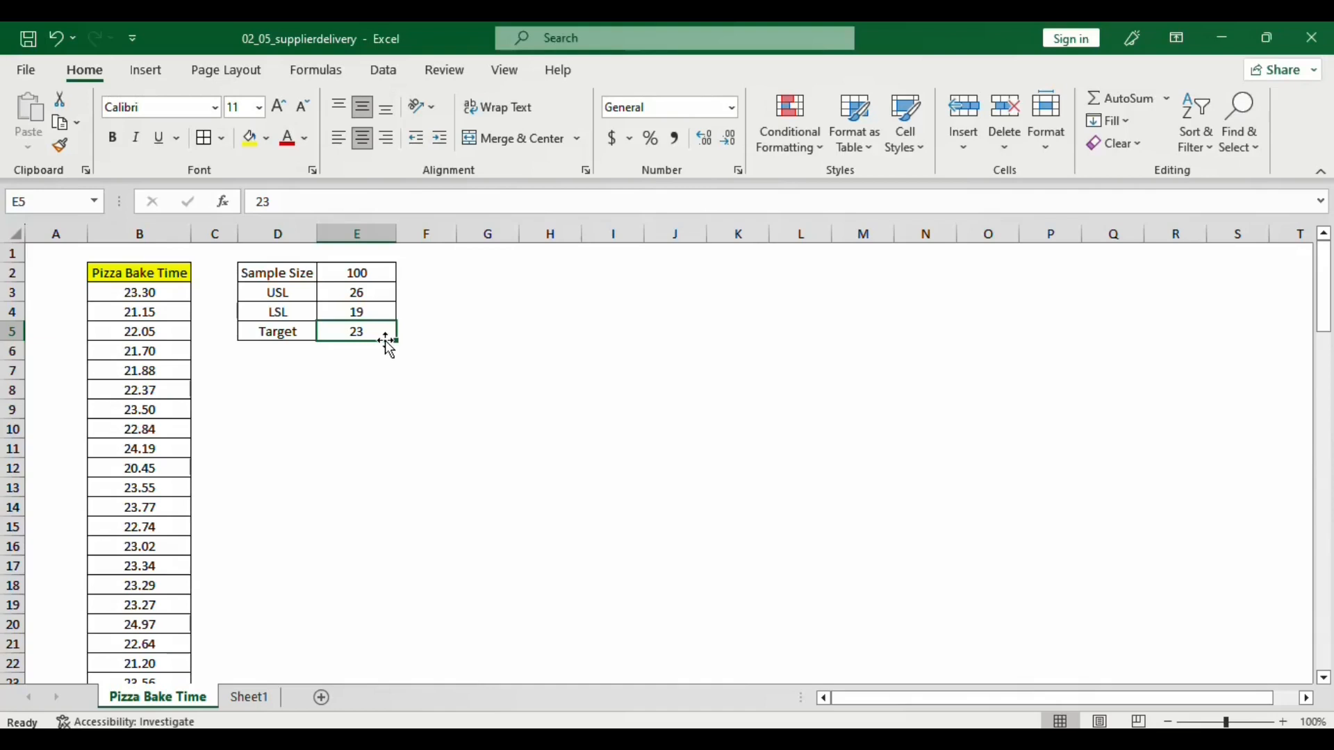
Copy the whole Pizza Bake Time column with its header from Excel into column C1 of the Minitab worksheet
{"action": "left_click", "coordinate": [162, 271]}
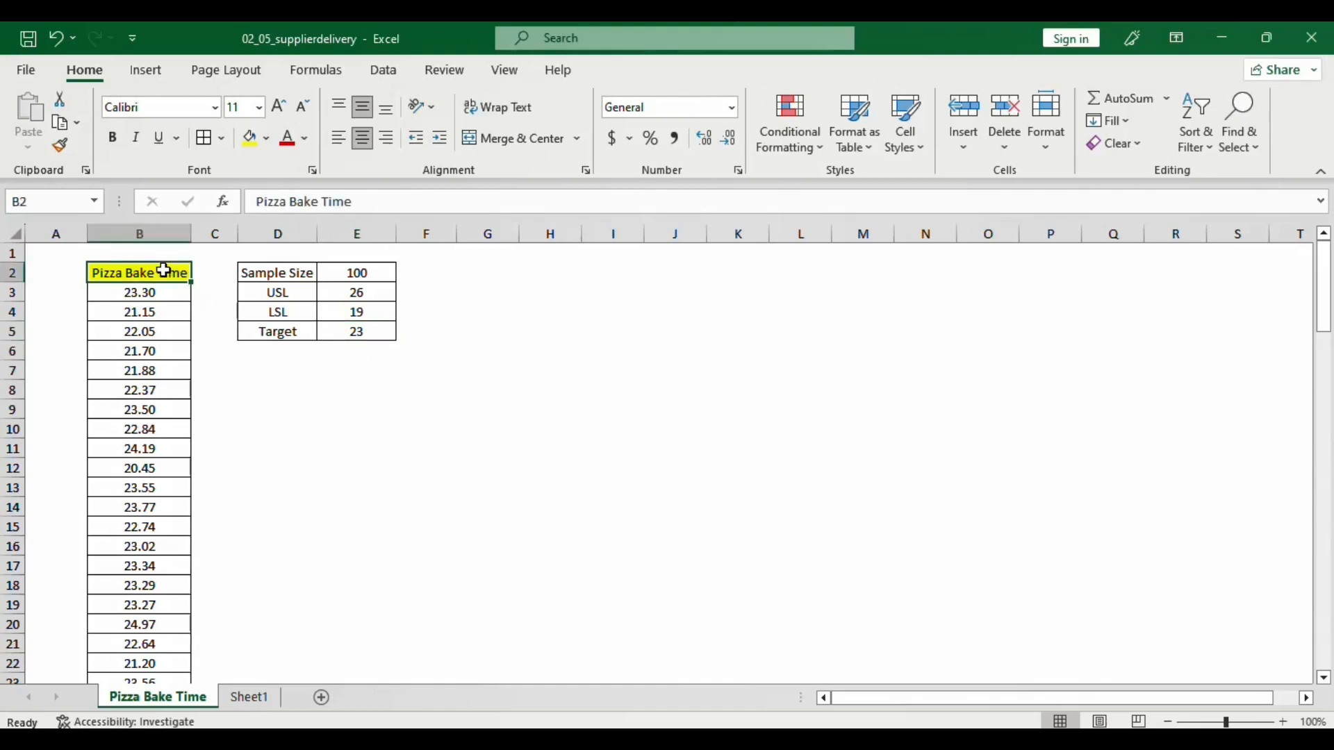
{"action": "key", "text": "ctrl+shift+Down"}
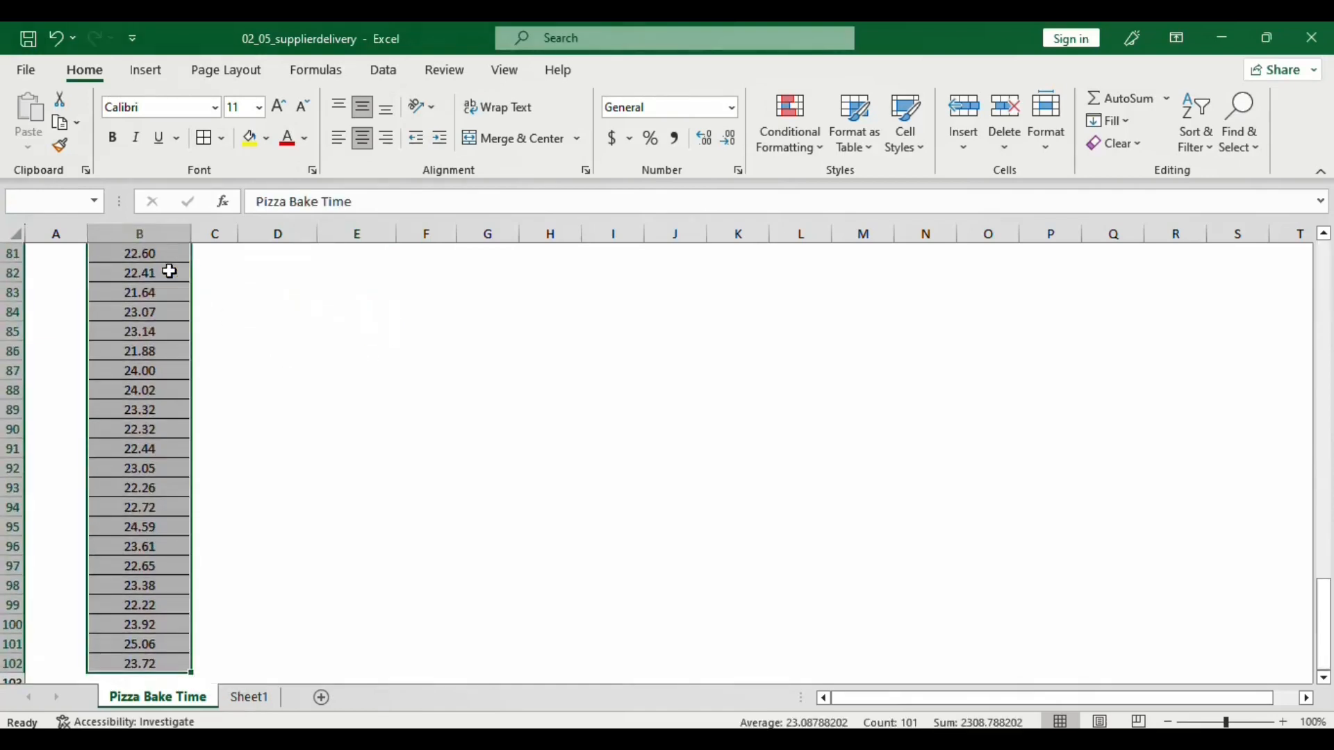
{"action": "key", "text": "ctrl+c"}
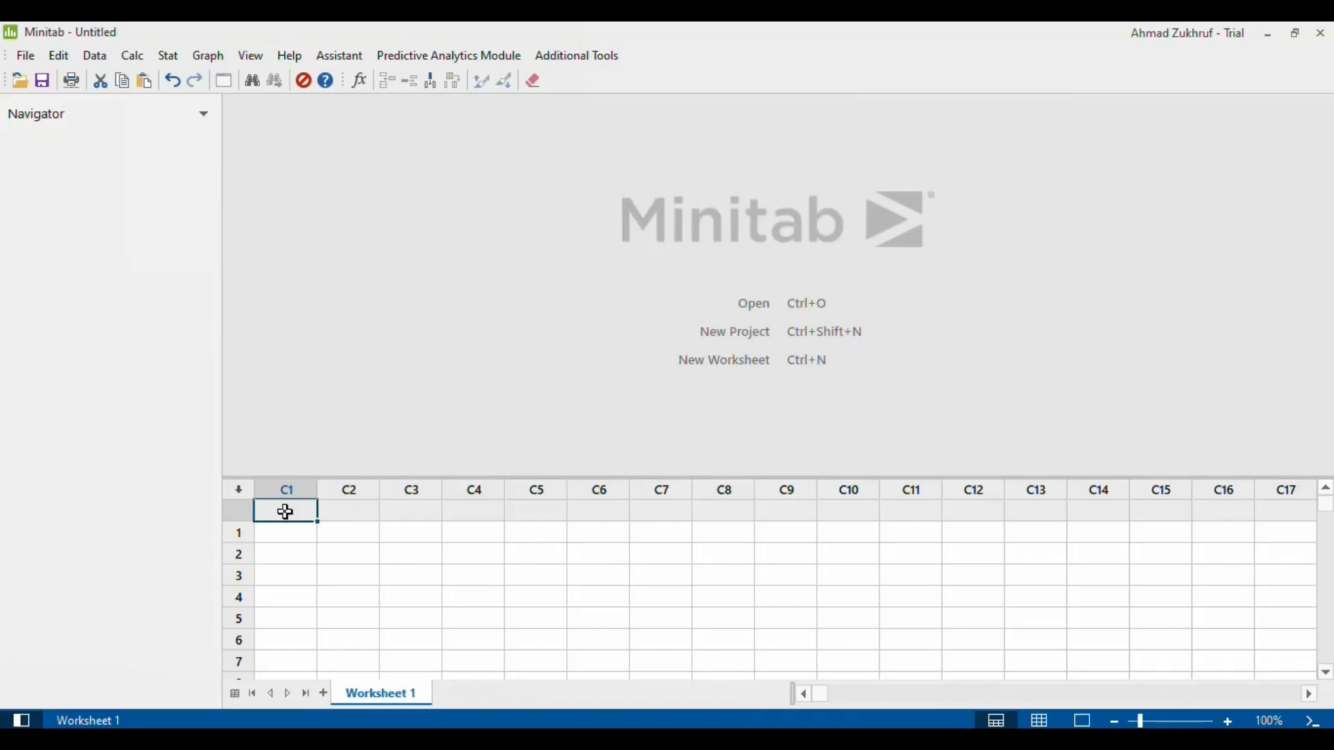
{"action": "key", "text": "ctrl+v"}
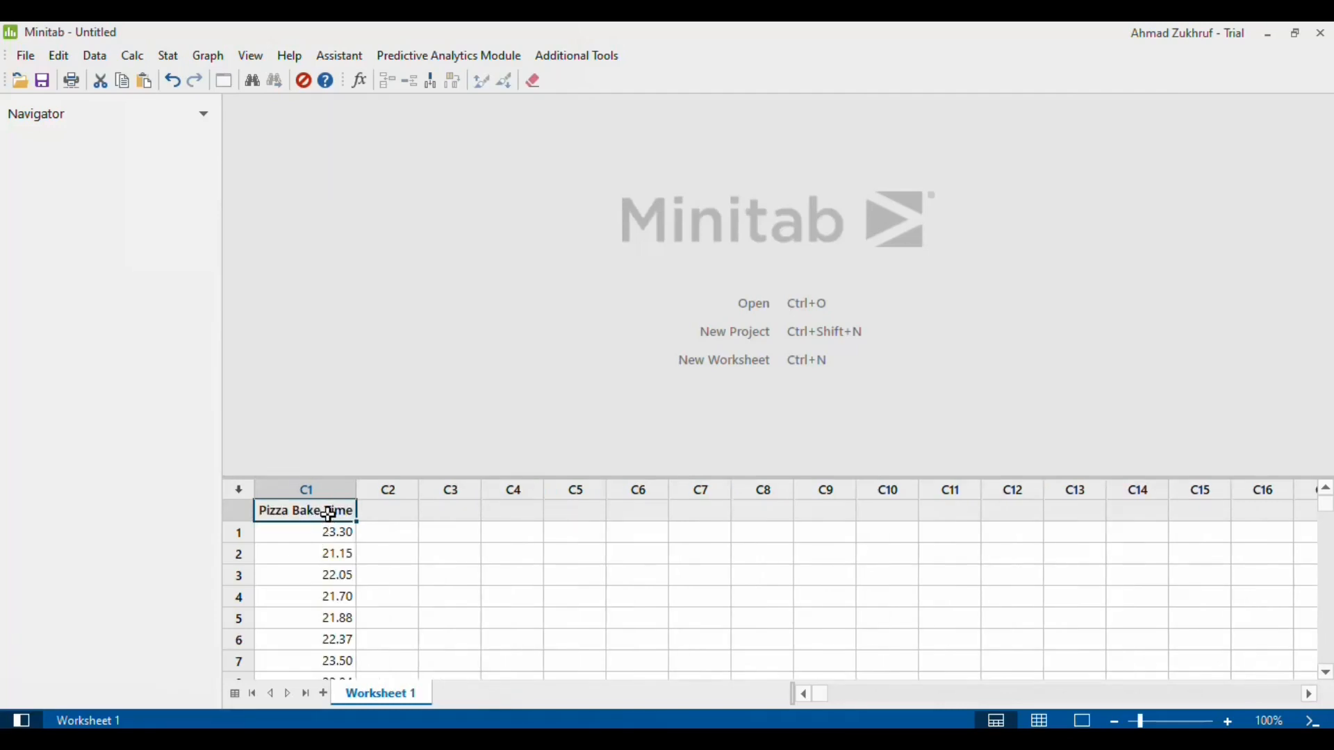
{"action": "scroll", "coordinate": [335, 590], "scroll_direction": "down", "scroll_amount": 20}
{"action": "scroll", "coordinate": [335, 599], "scroll_direction": "down", "scroll_amount": 10}
{"action": "scroll", "coordinate": [335, 599], "scroll_direction": "up", "scroll_amount": 20}
Start a normal capability analysis using Pizza Bake Time as the single data column with a subgroup size of 1
{"action": "left_click", "coordinate": [169, 57]}
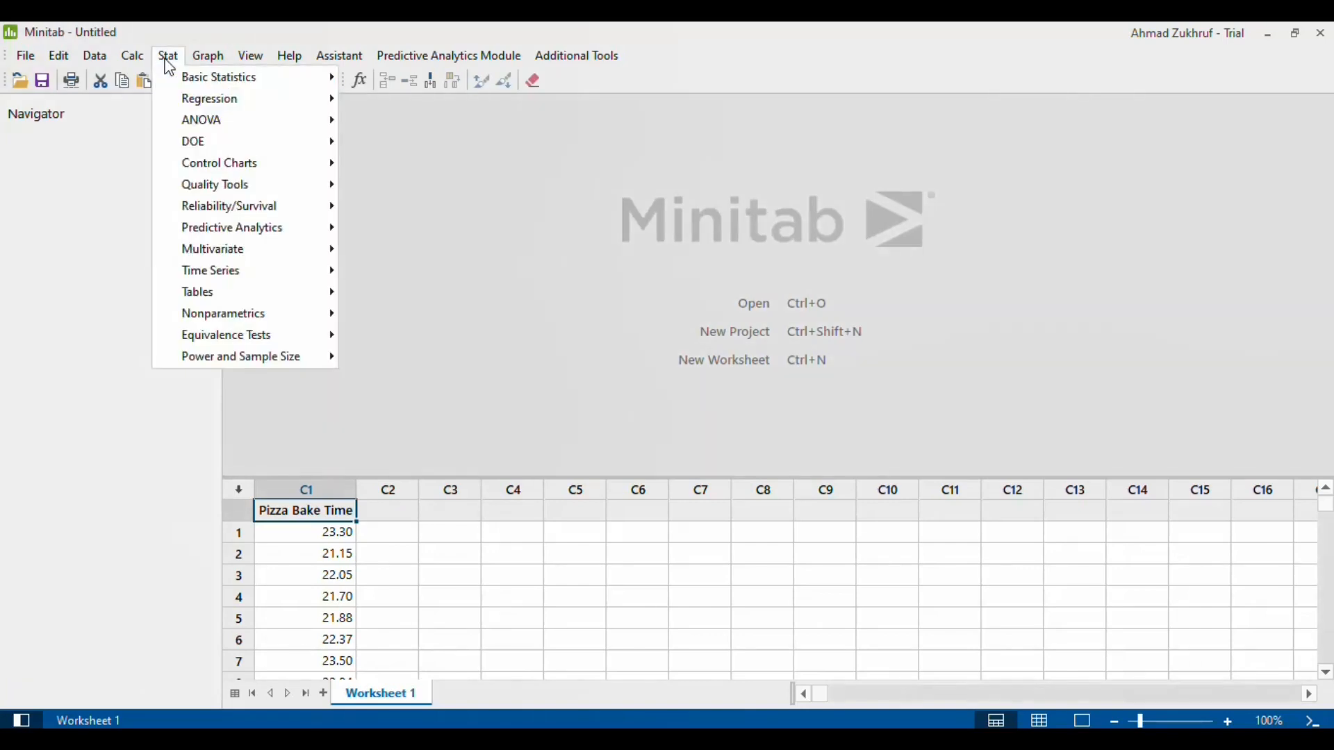
{"action": "mouse_move", "coordinate": [276, 187]}
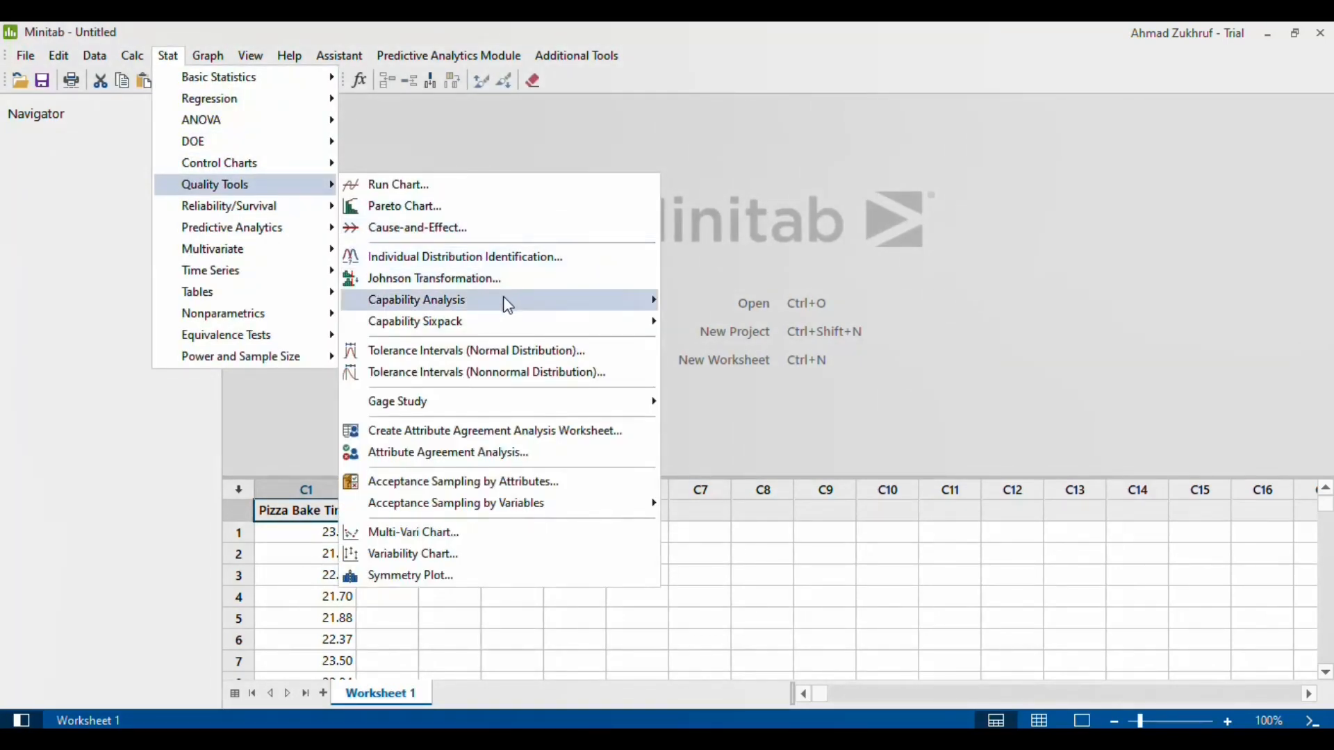
{"action": "mouse_move", "coordinate": [509, 304]}
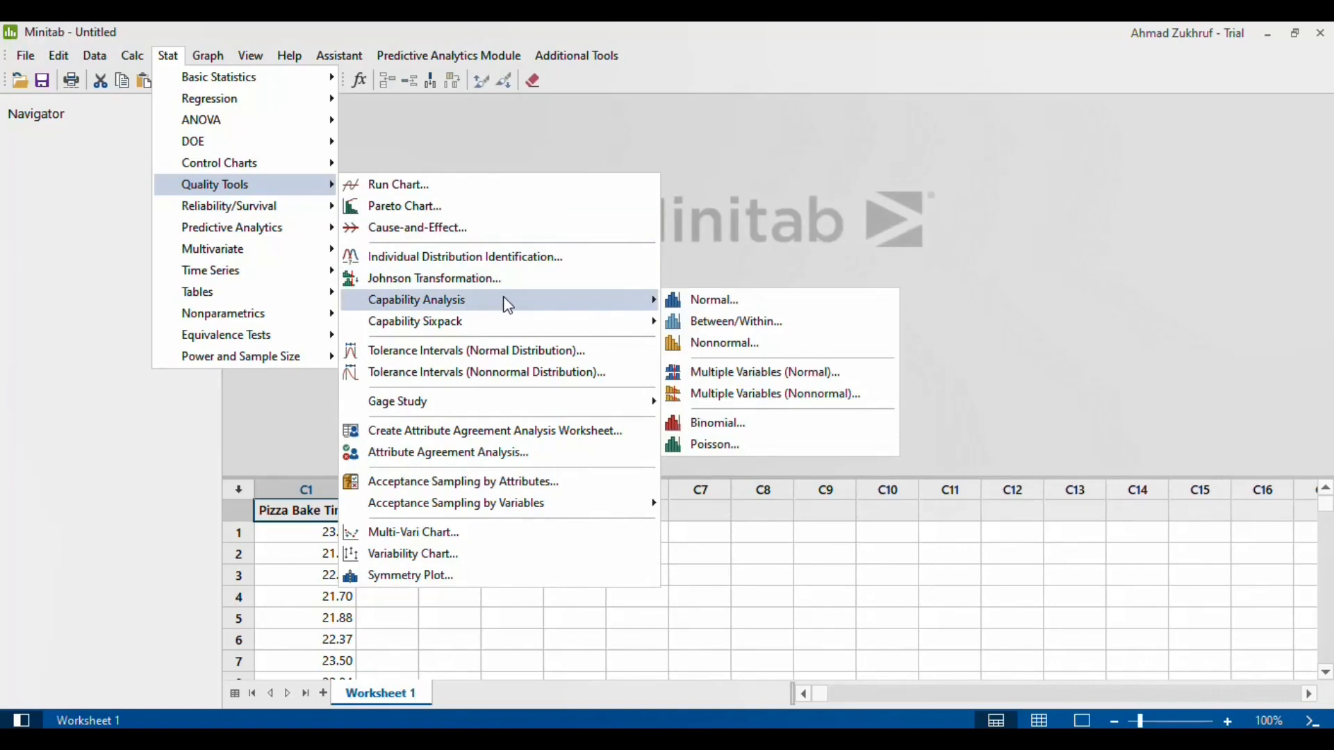
{"action": "left_click", "coordinate": [722, 303]}
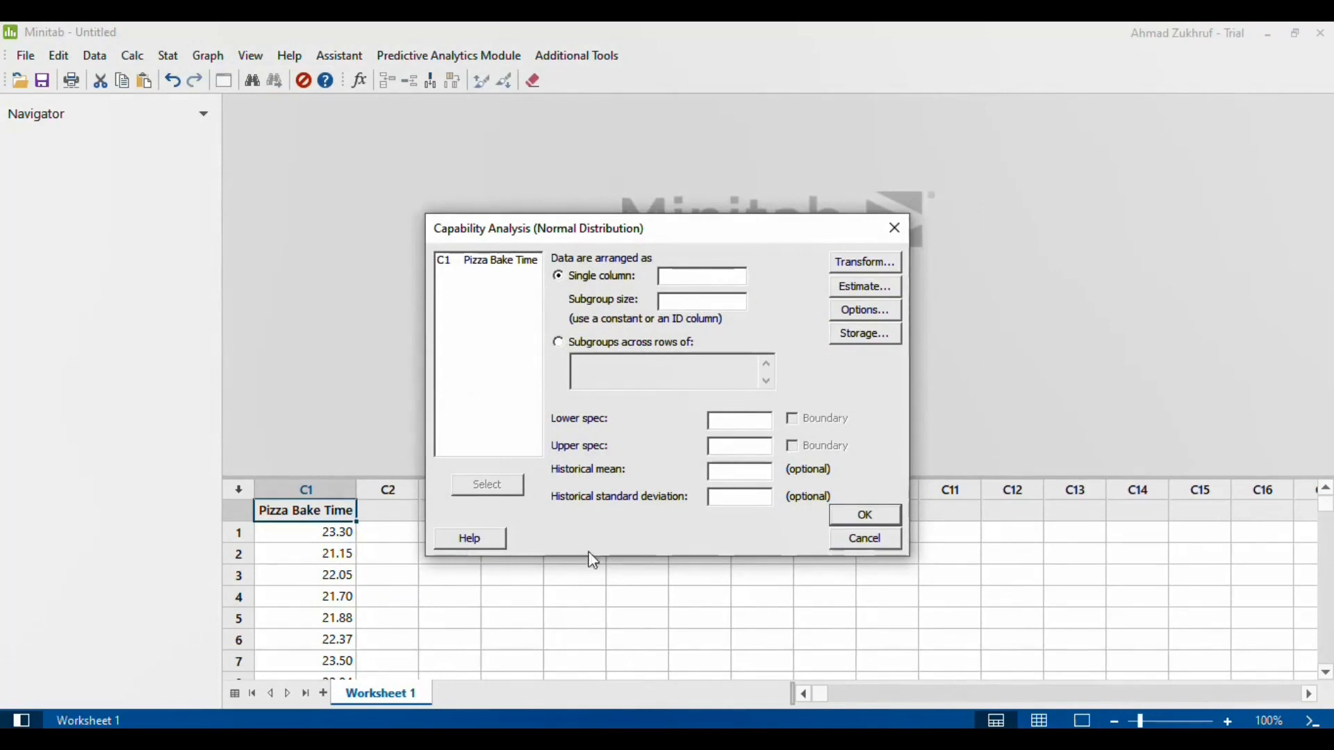
{"action": "left_click", "coordinate": [479, 262]}
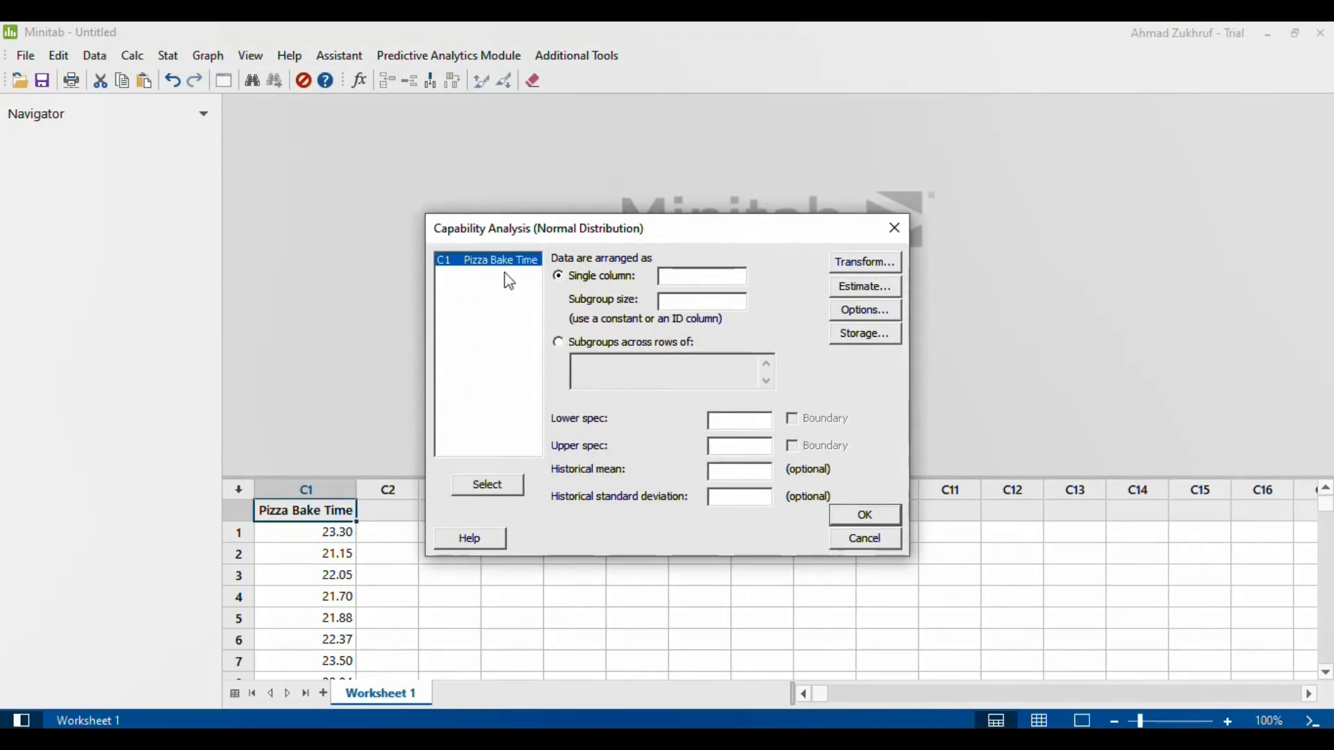
{"action": "left_click_drag", "start_coordinate": [507, 275], "coordinate": [501, 273]}
{"action": "double_click", "coordinate": [500, 271]}
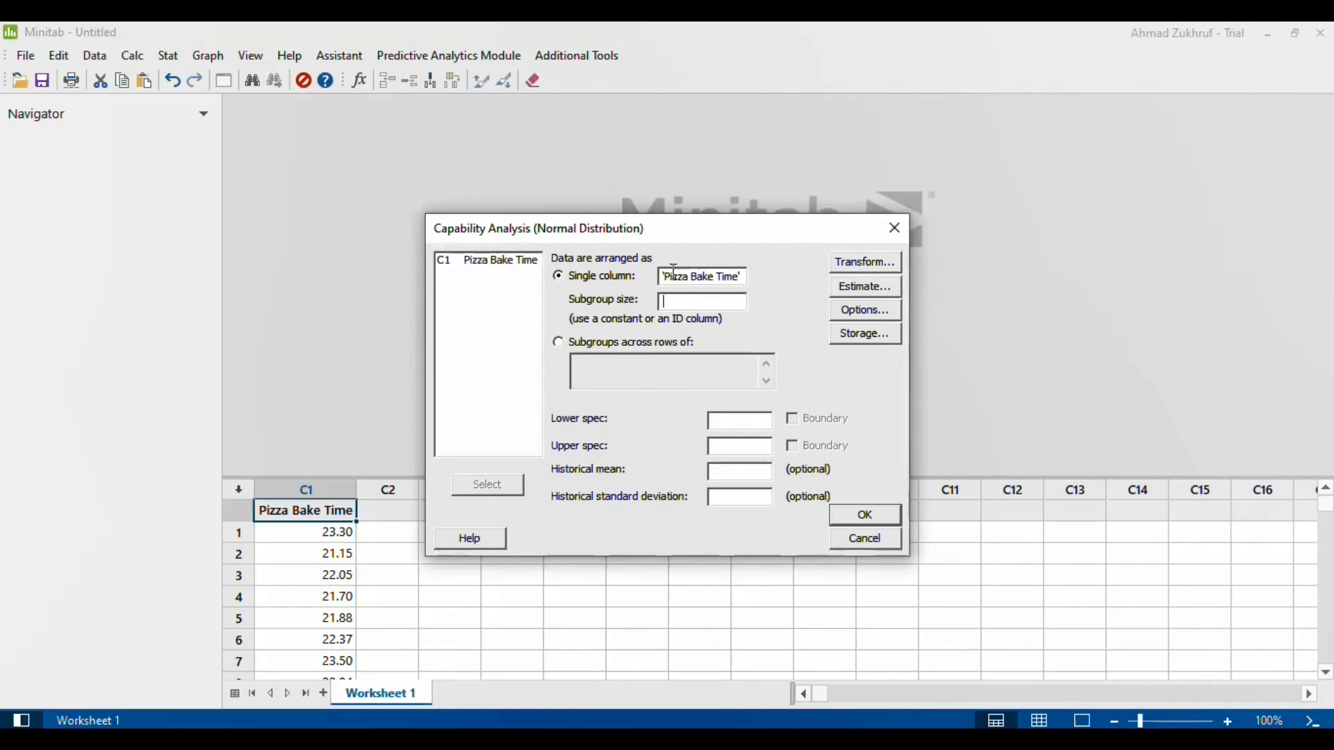
{"action": "type", "text": "1"}
Set the capability analysis's lower spec to 19 and upper spec to 26
{"action": "left_click", "coordinate": [742, 420]}
{"action": "type", "text": "19"}
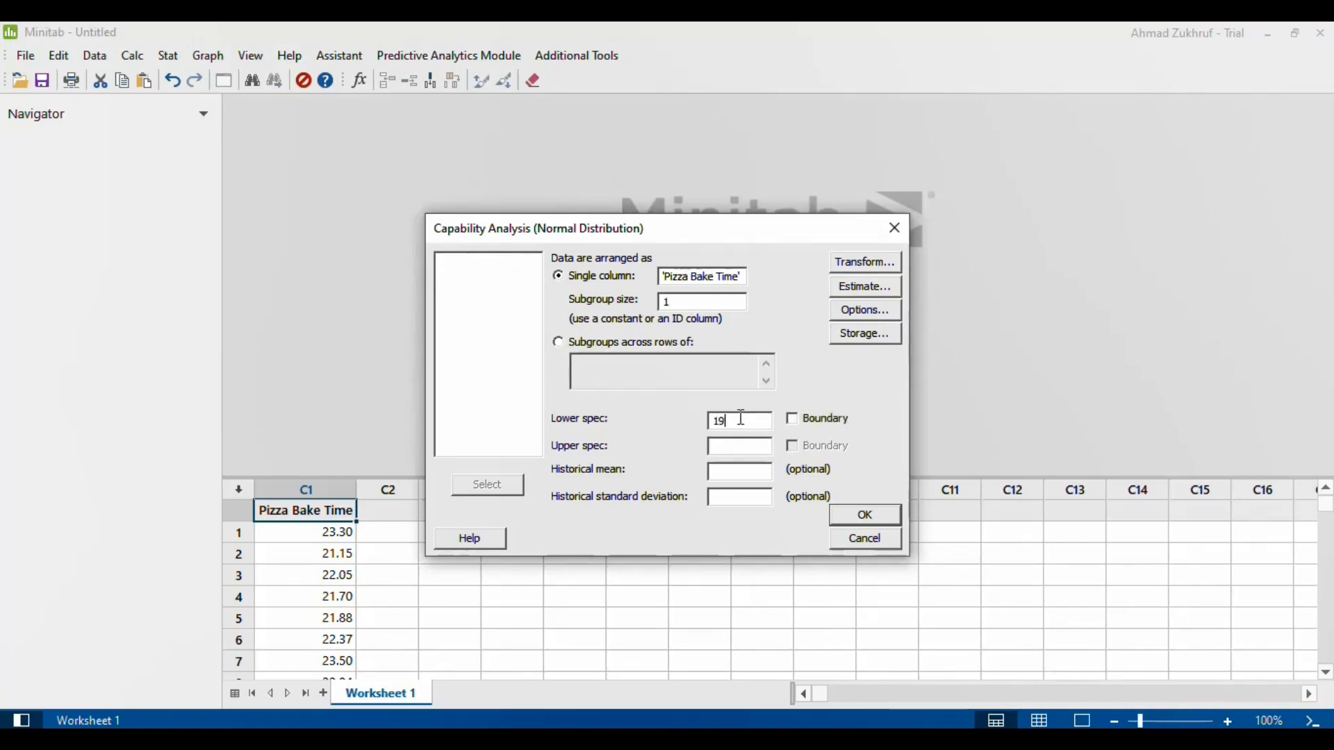
{"action": "left_click", "coordinate": [724, 450]}
{"action": "type", "text": "26"}
Set the target to 23 in the analysis options and generate the process capability report
{"action": "left_click", "coordinate": [865, 314]}
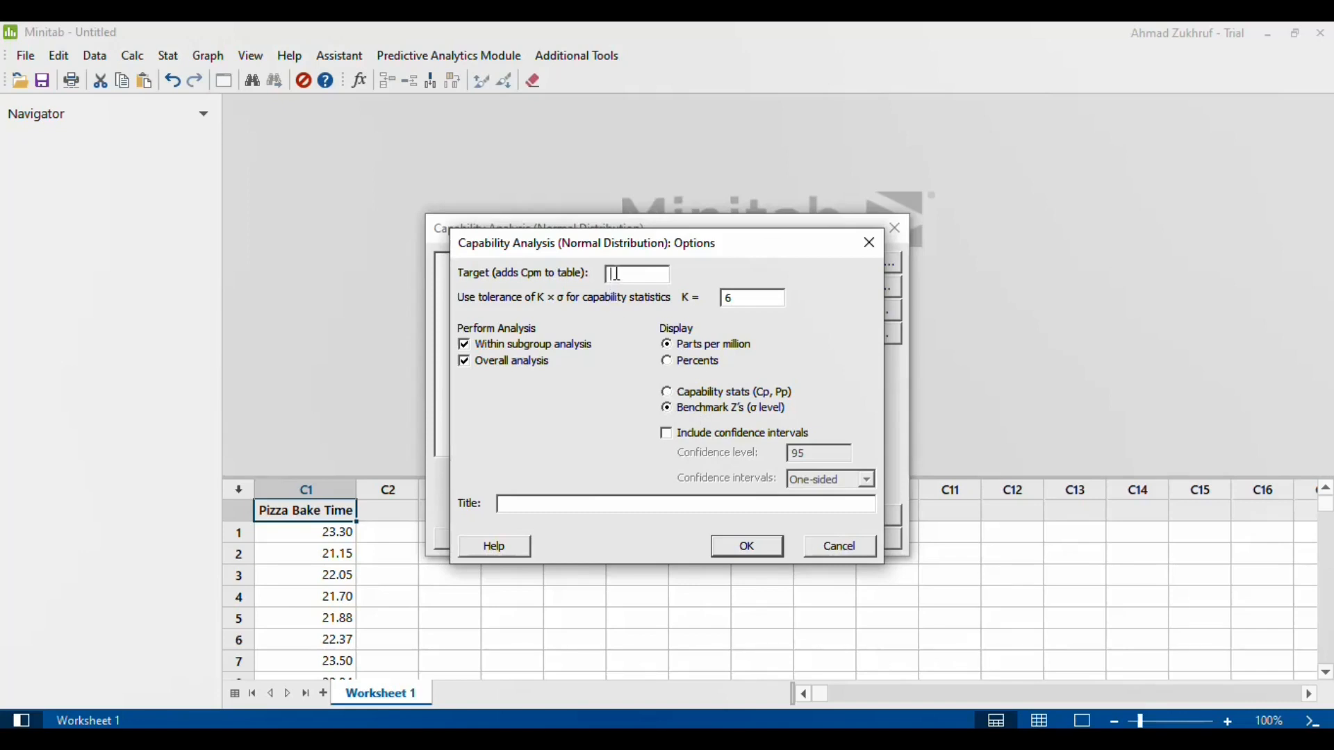
{"action": "type", "text": "23"}
{"action": "left_click", "coordinate": [747, 547]}
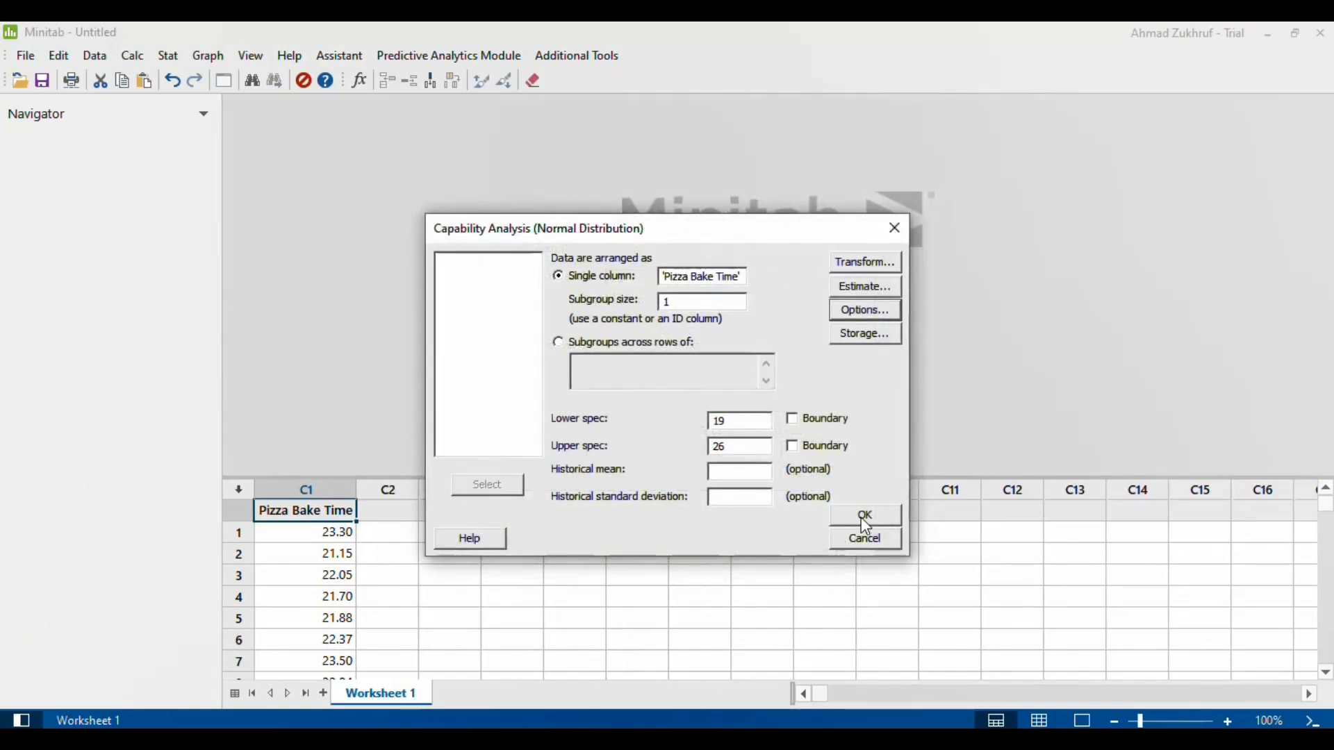
{"action": "left_click", "coordinate": [862, 516]}
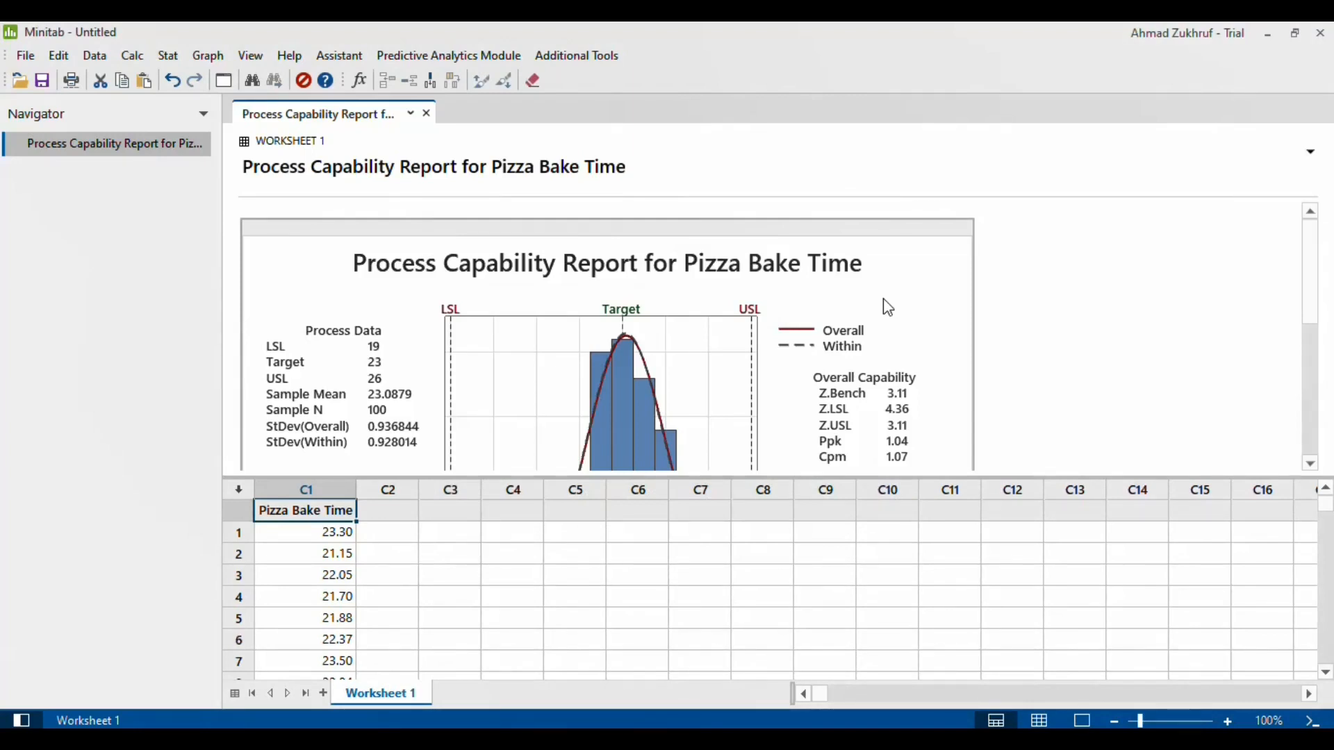
Open the Process Capability Report graph for Pizza Bake Time in its own graph window
{"action": "left_click", "coordinate": [894, 301]}
{"action": "double_click", "coordinate": [889, 293]}
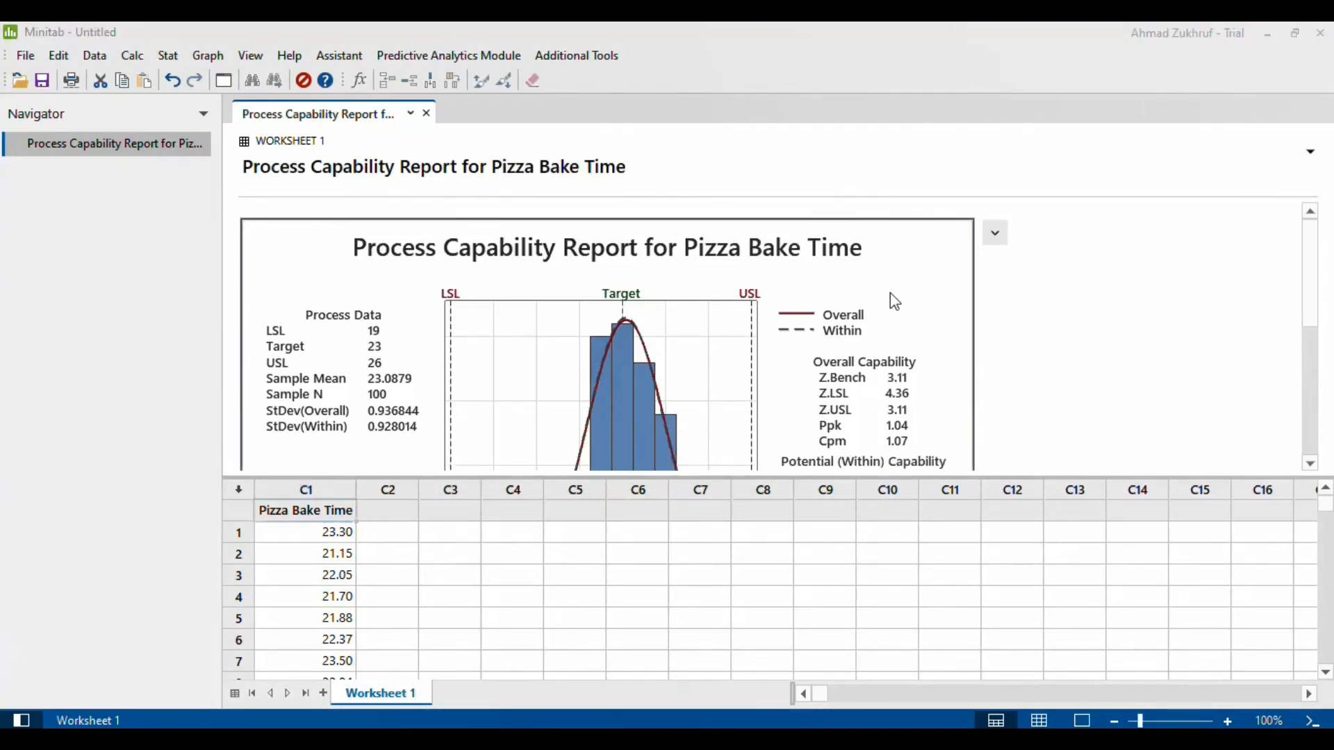